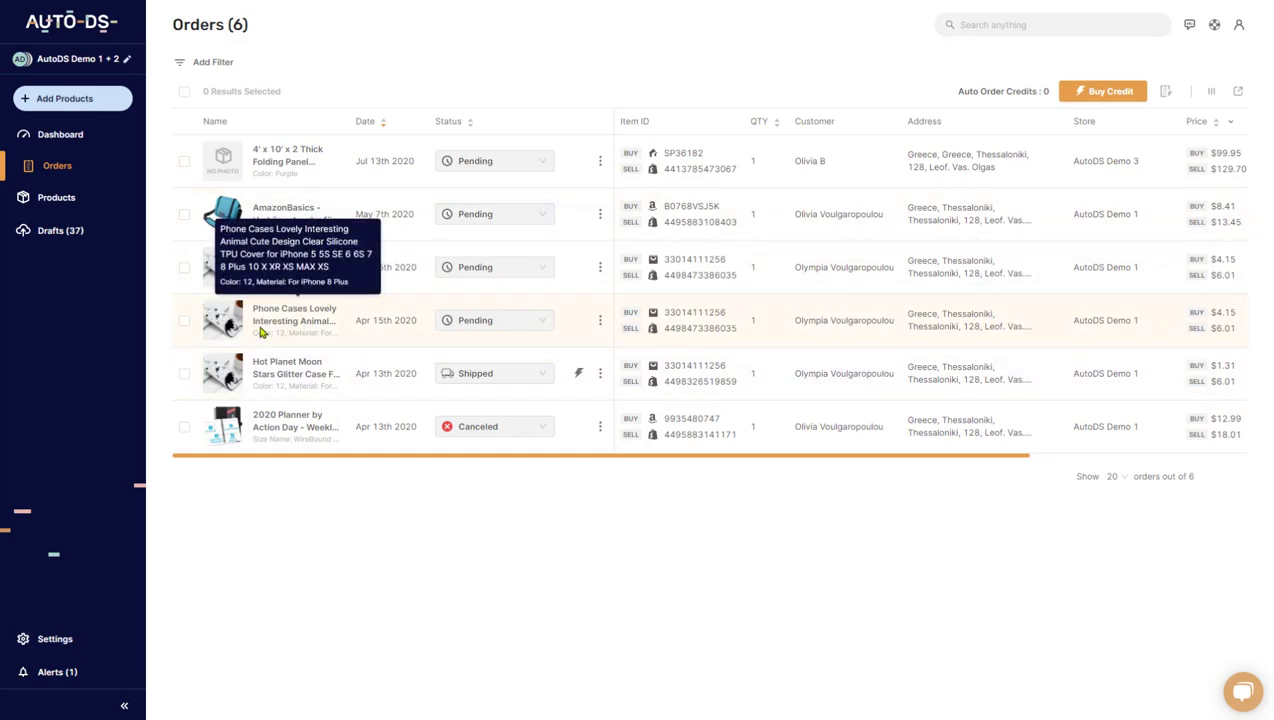
Step: Look through the client info and order details of the second phone case order dated Apr 15th 2020 and close them
click(229, 325)
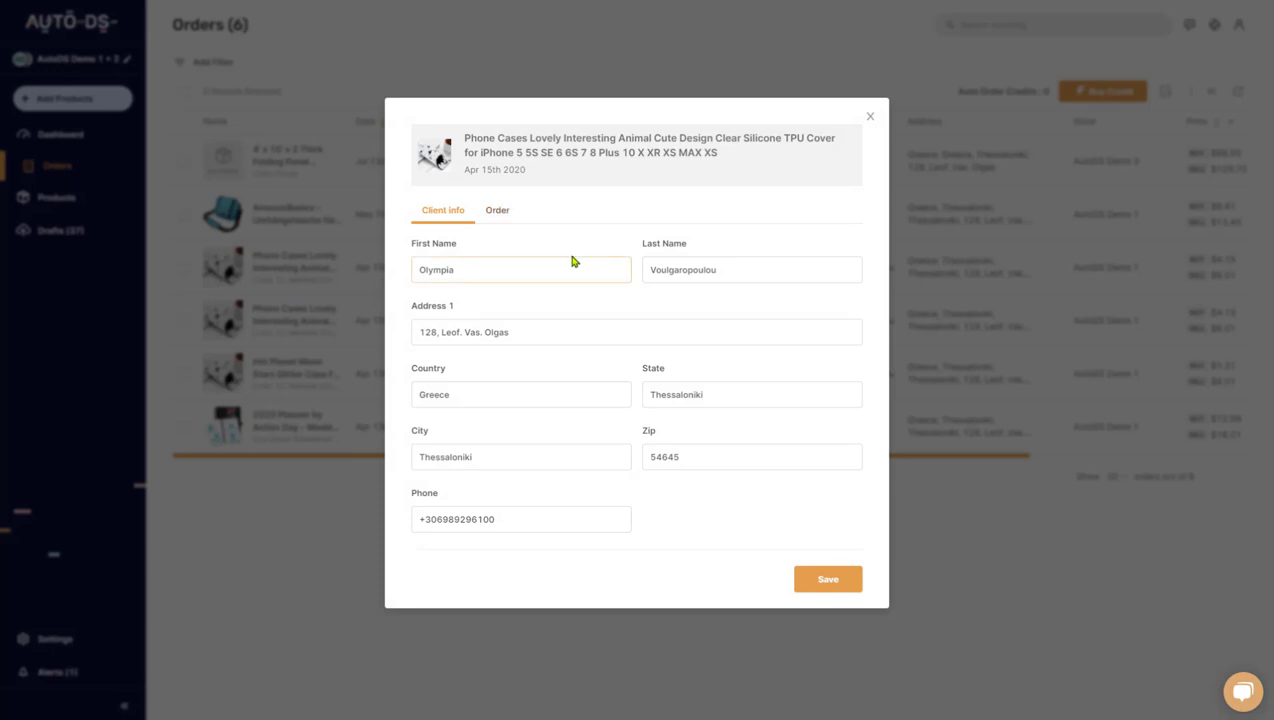
click(497, 212)
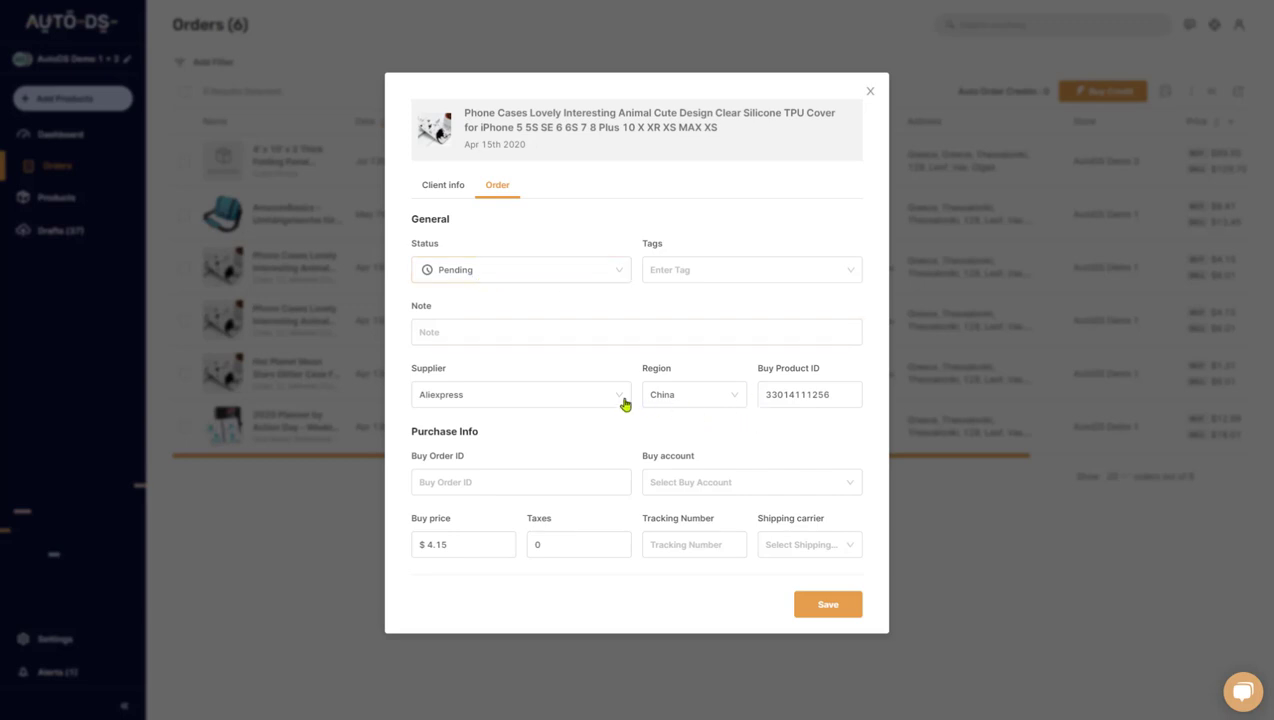
click(870, 92)
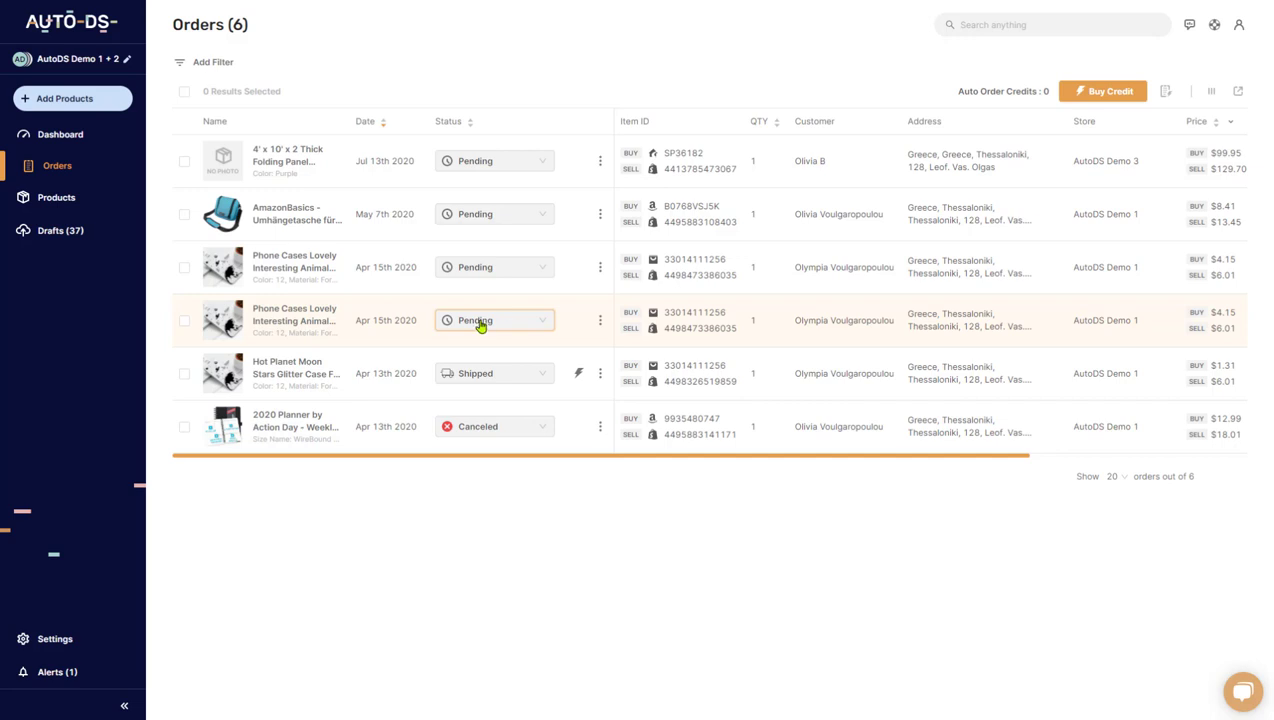
Step: Review the available status options for the lower phone case, 2020 Planner and folding panel orders, leaving their statuses as they are
click(510, 322)
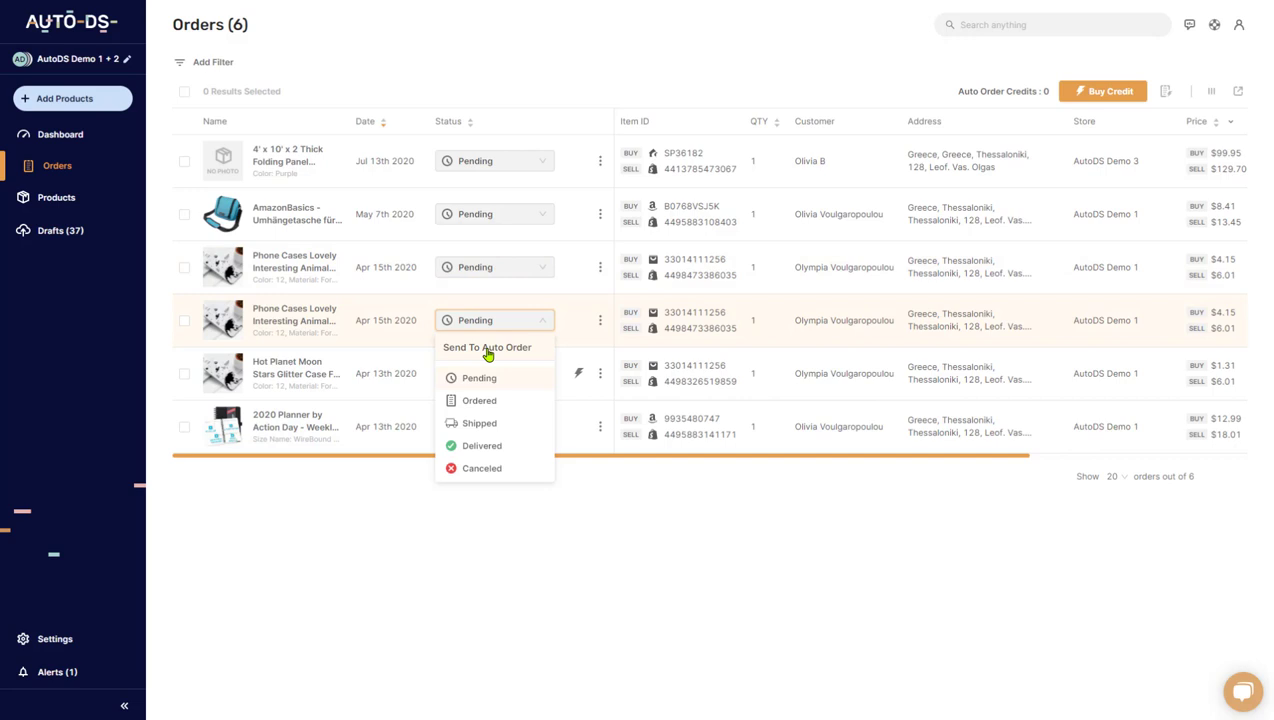
click(558, 483)
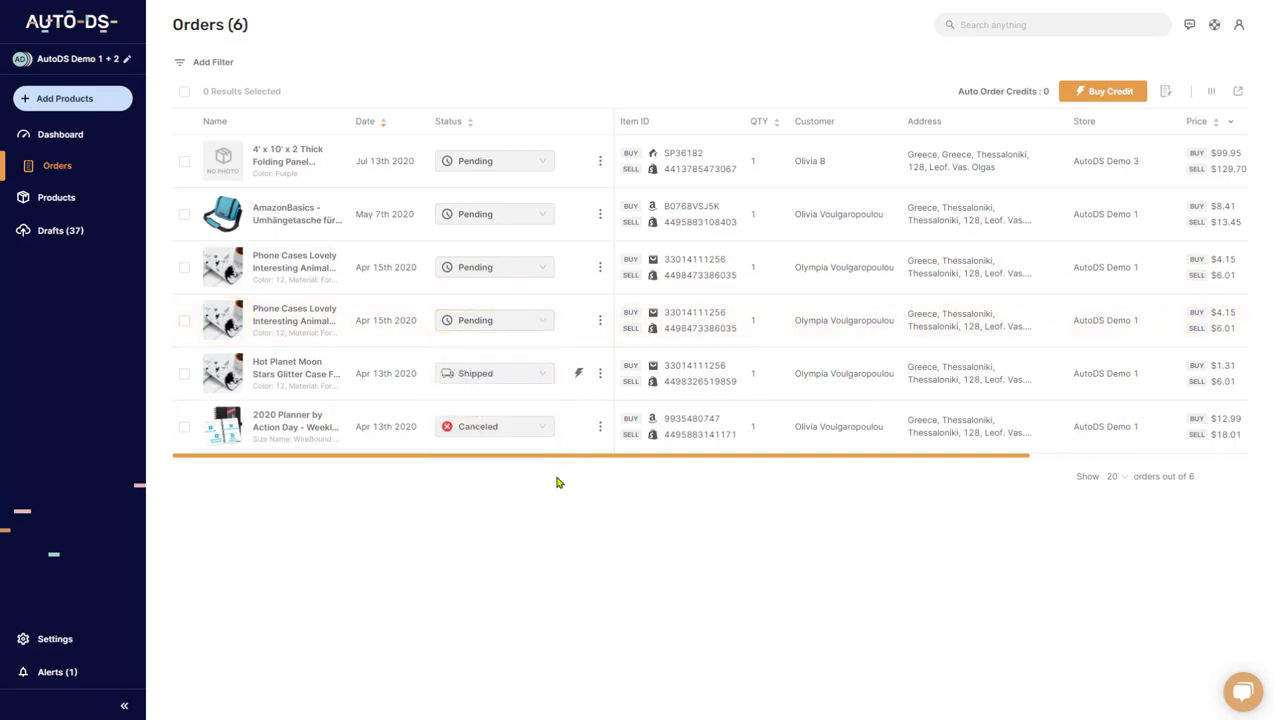
click(515, 430)
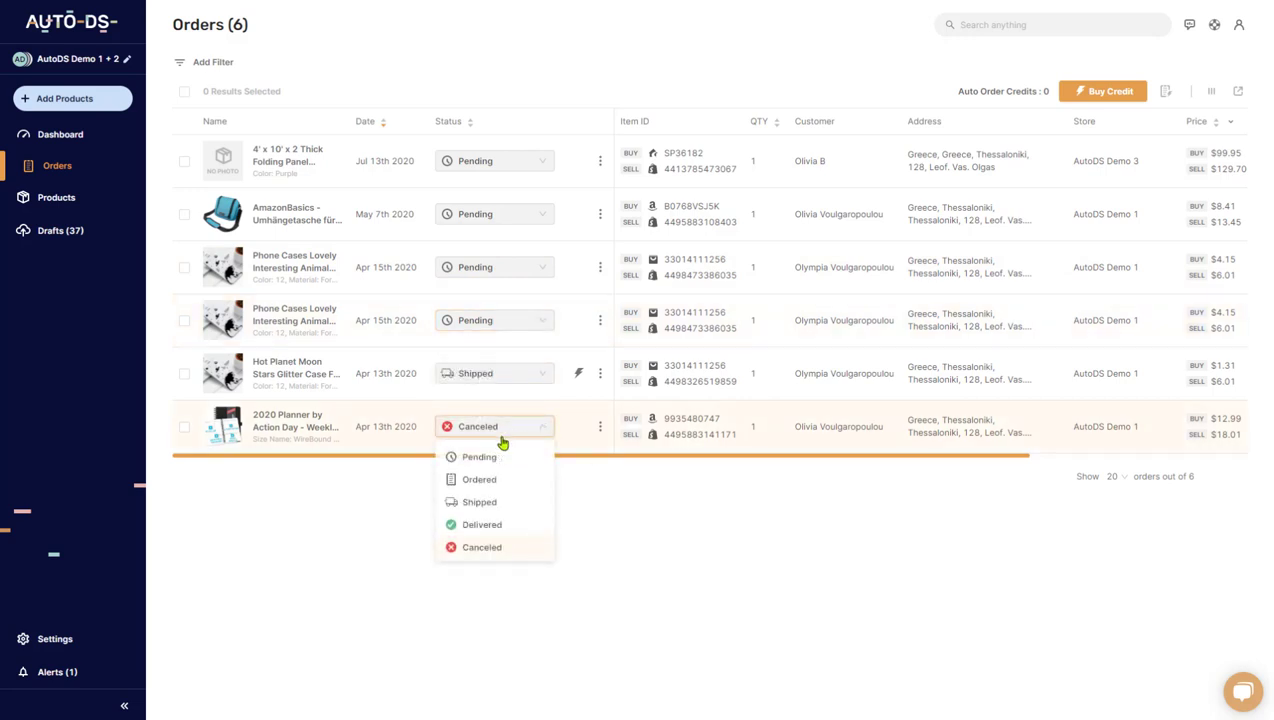
click(650, 514)
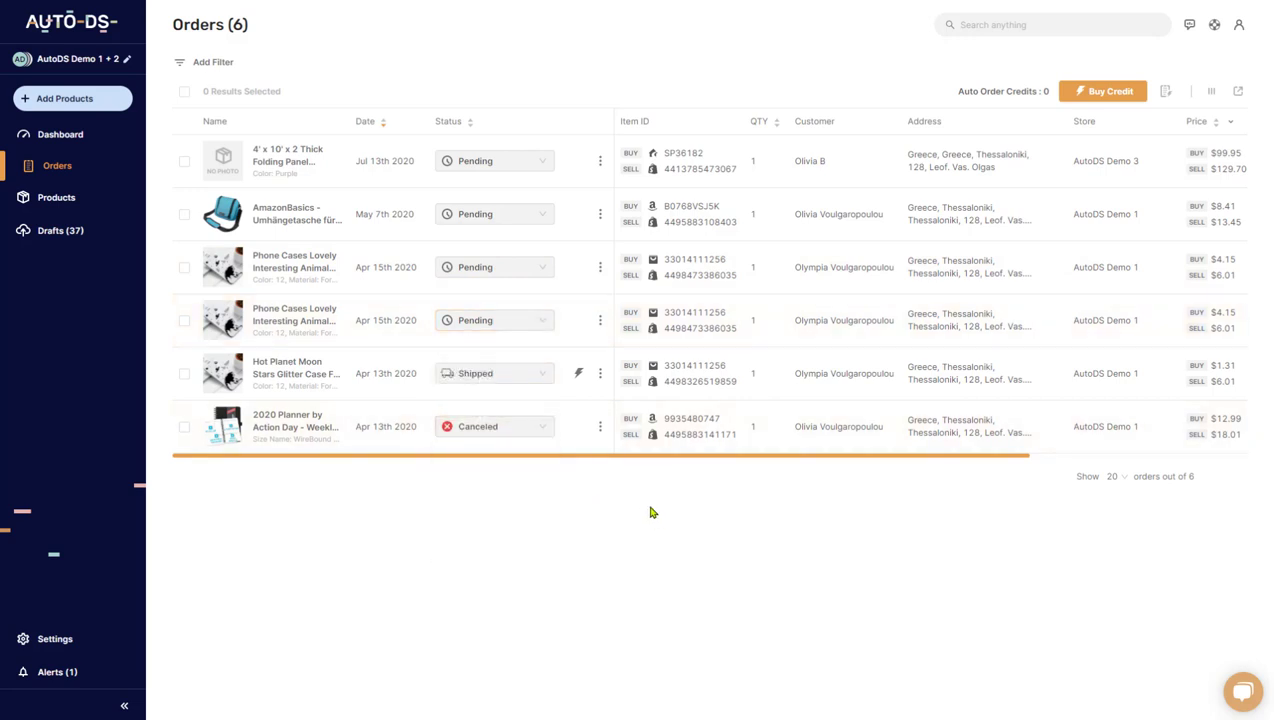
click(482, 326)
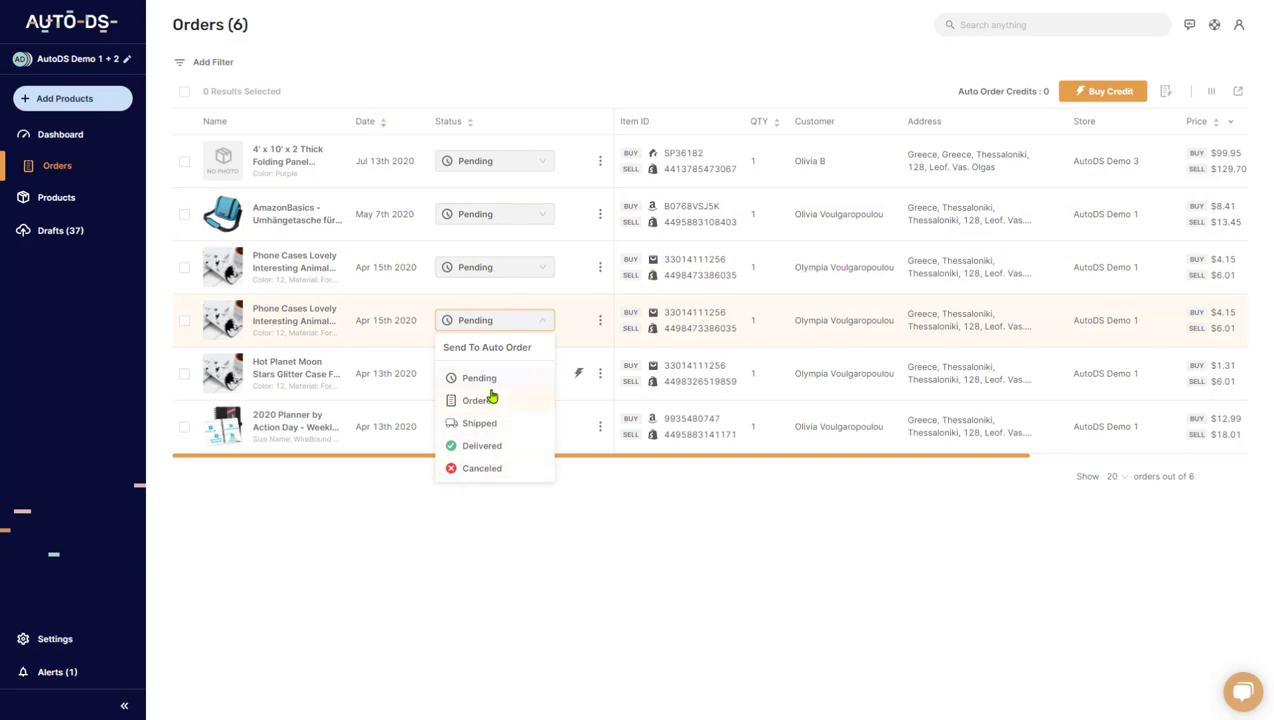
click(699, 522)
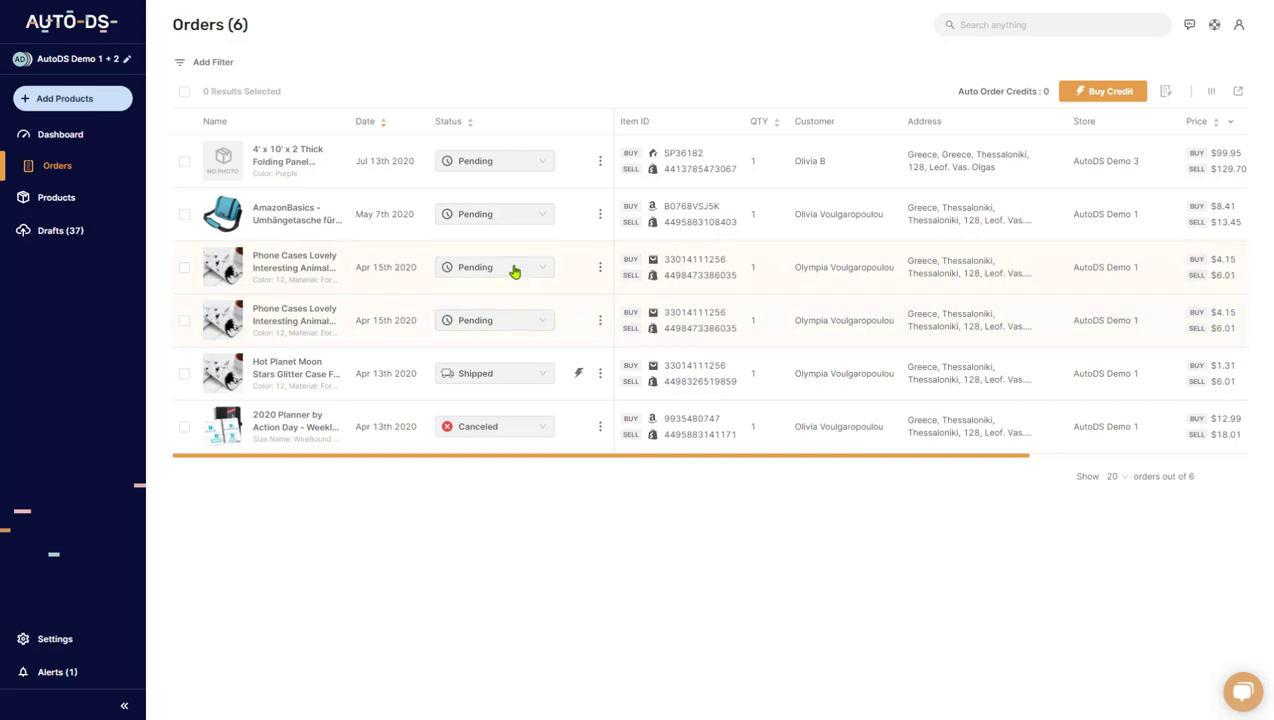
click(482, 168)
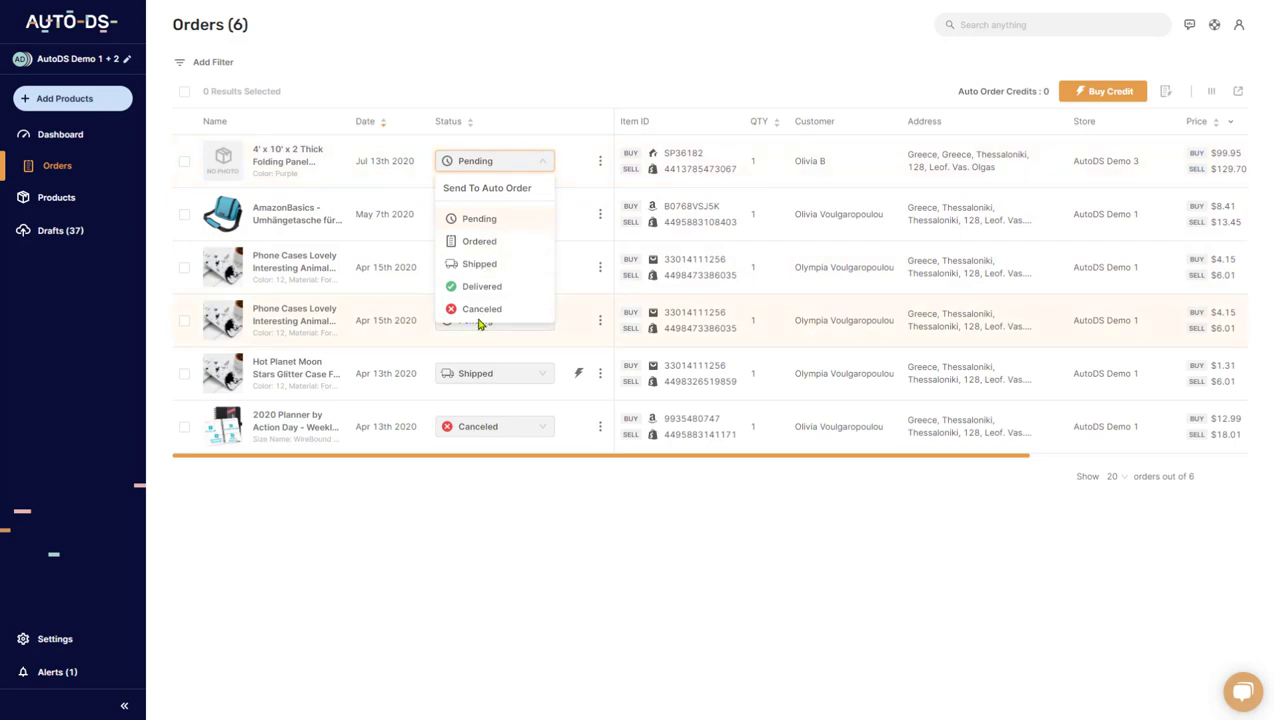
click(686, 105)
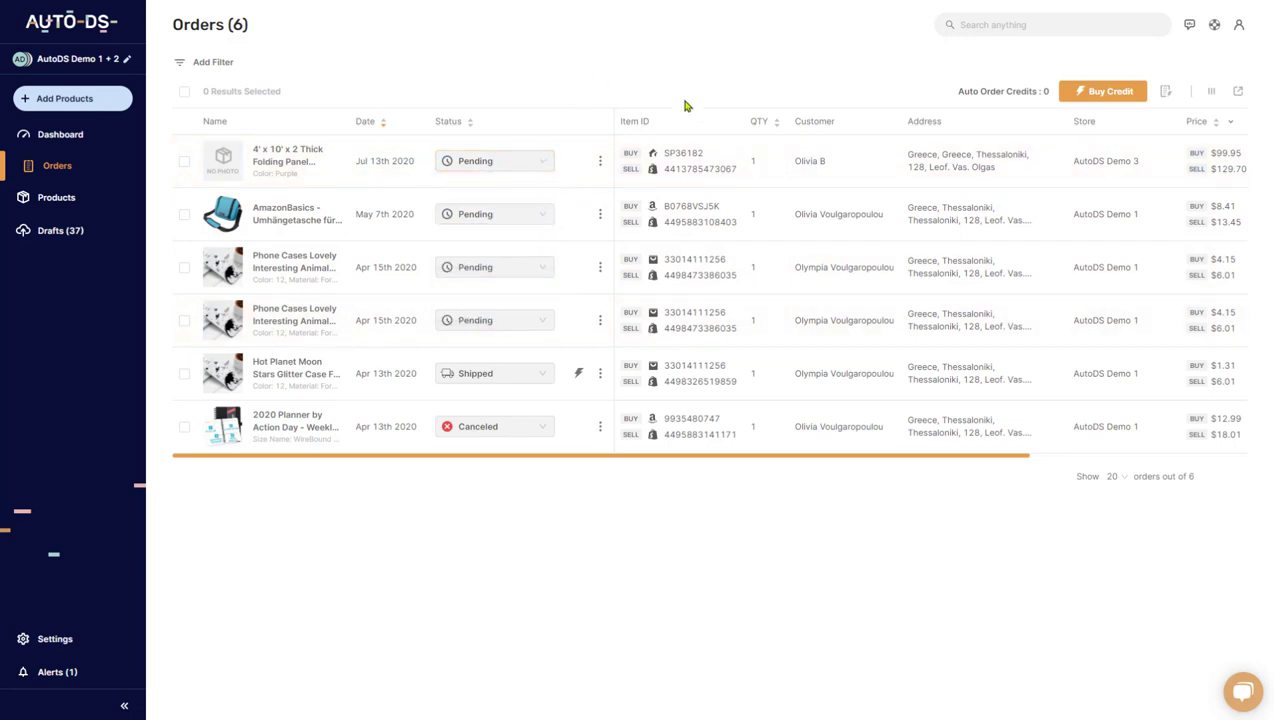
Step: Examine the auto order credit packages and the managed order balance loading options without purchasing anything
click(1101, 95)
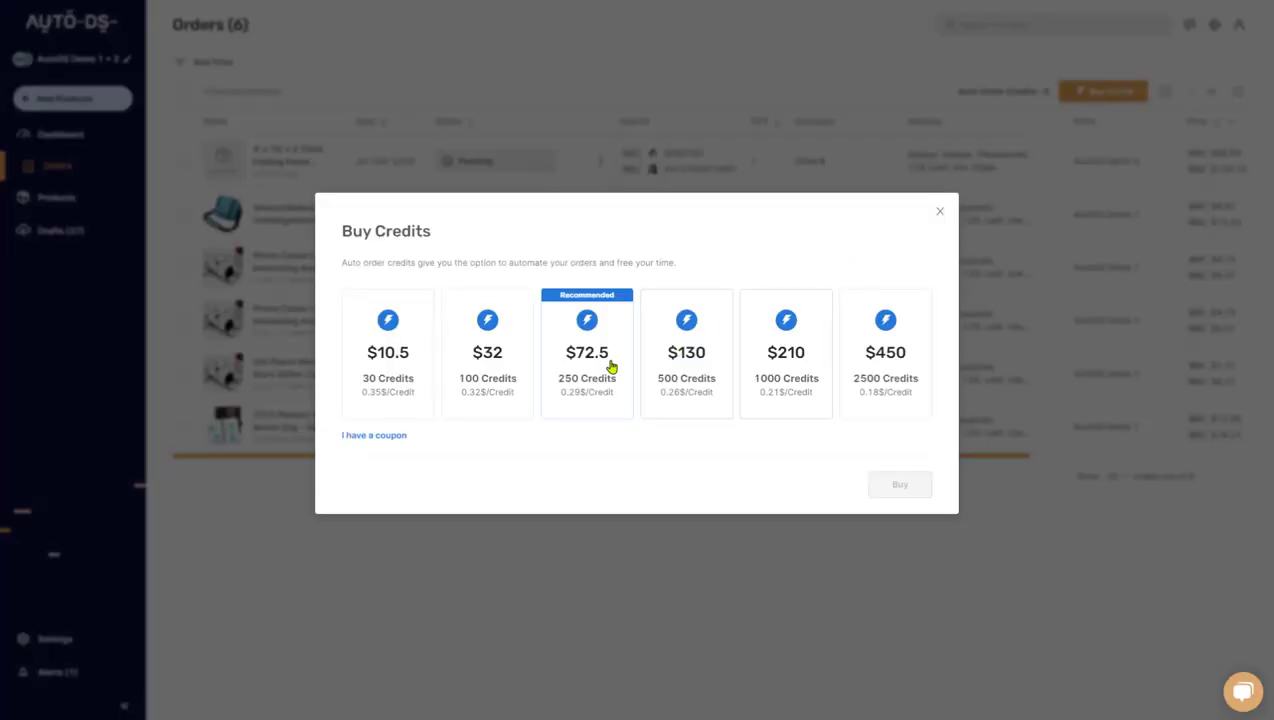
click(939, 212)
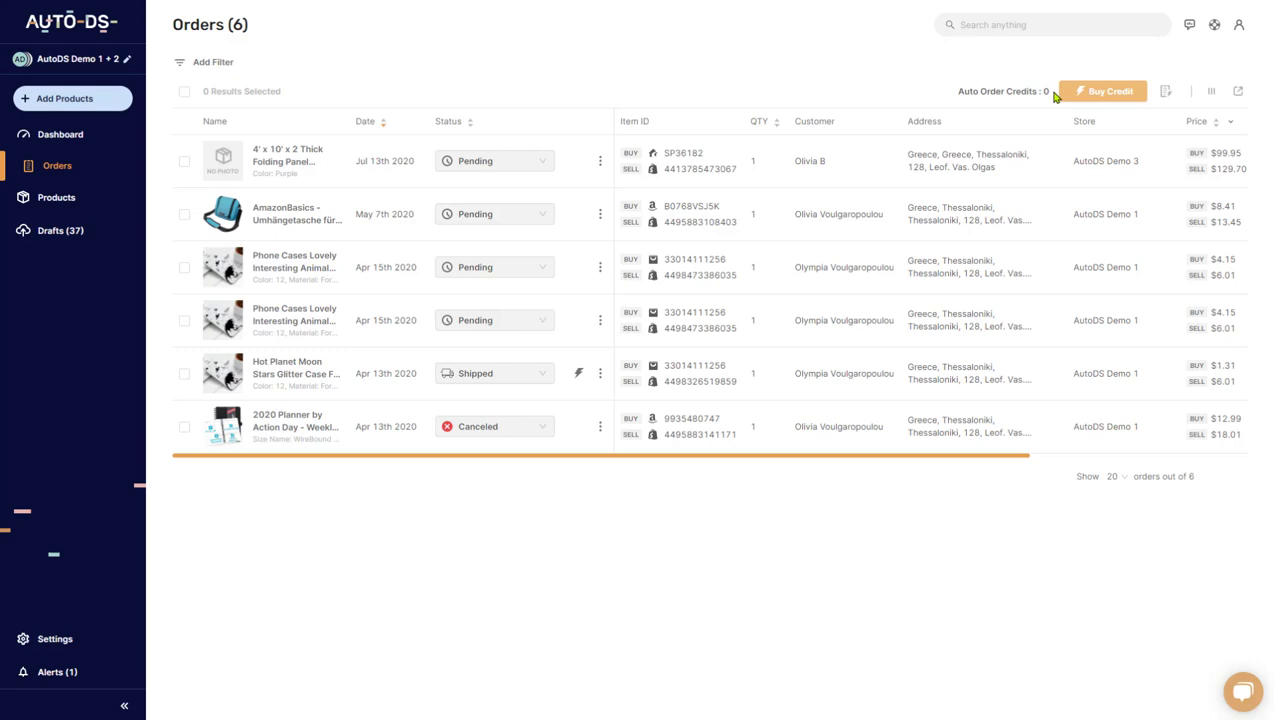
mouse_move(1163, 100)
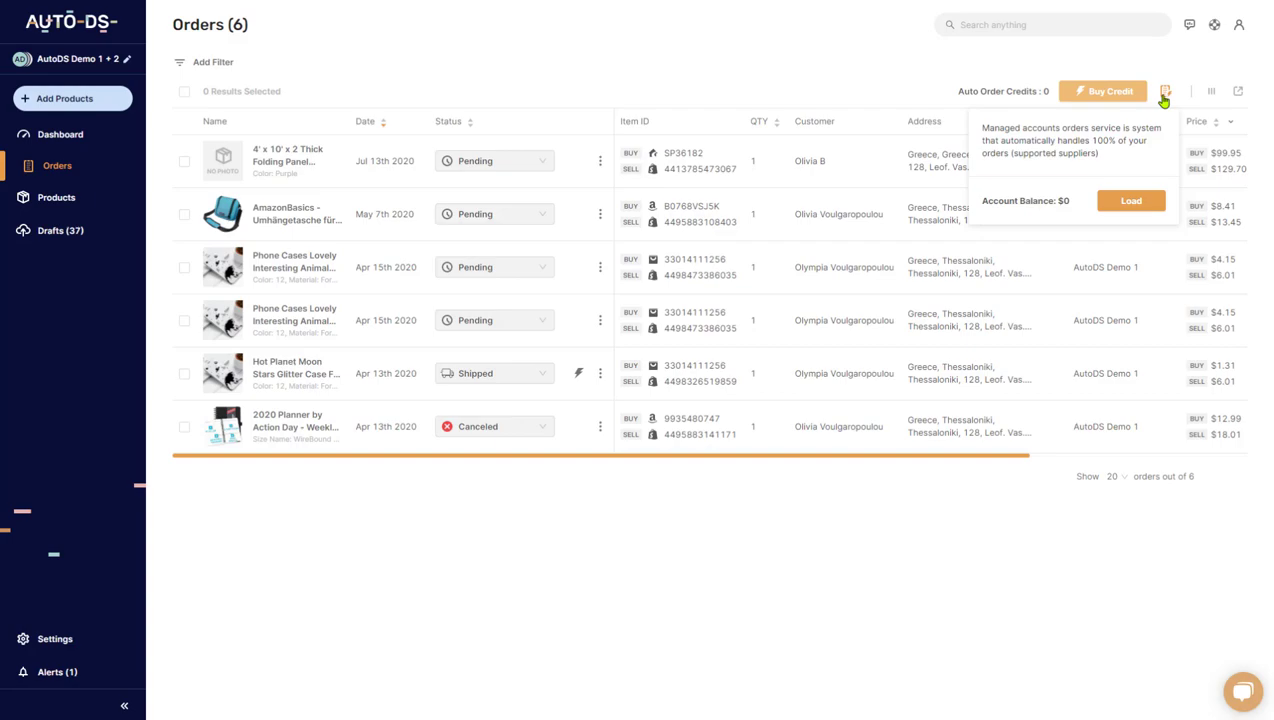
click(1129, 207)
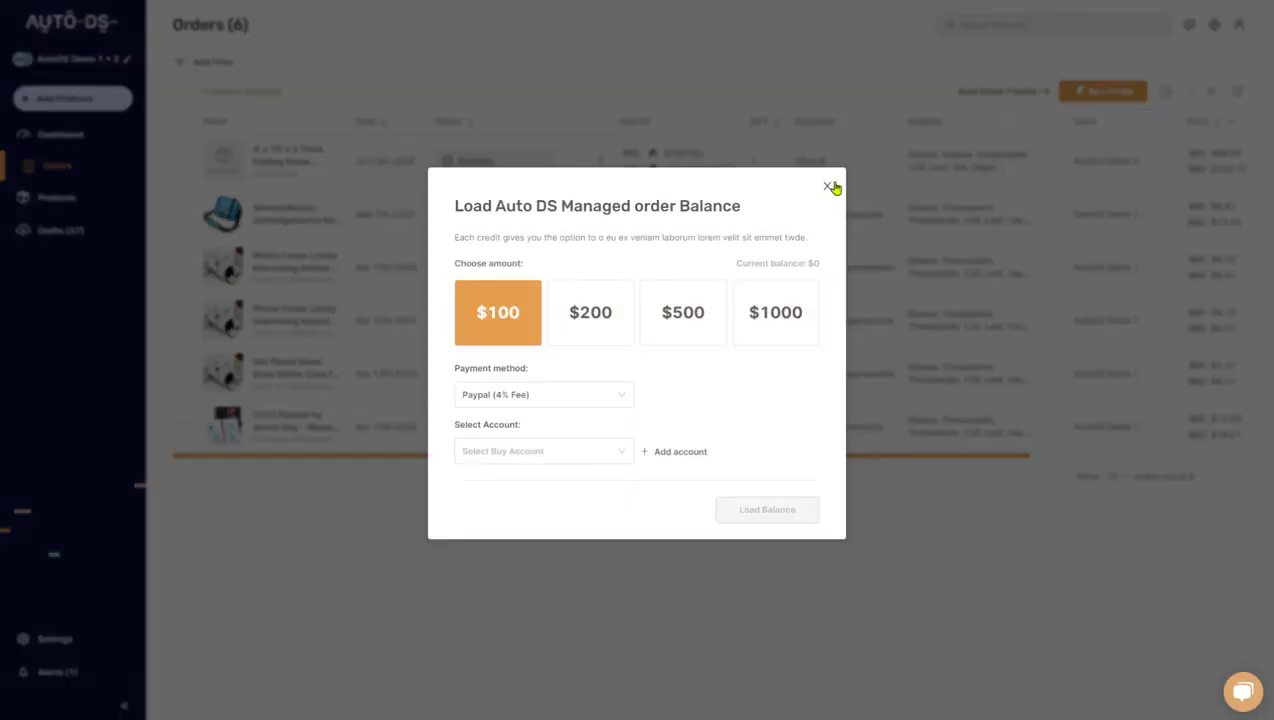
click(829, 186)
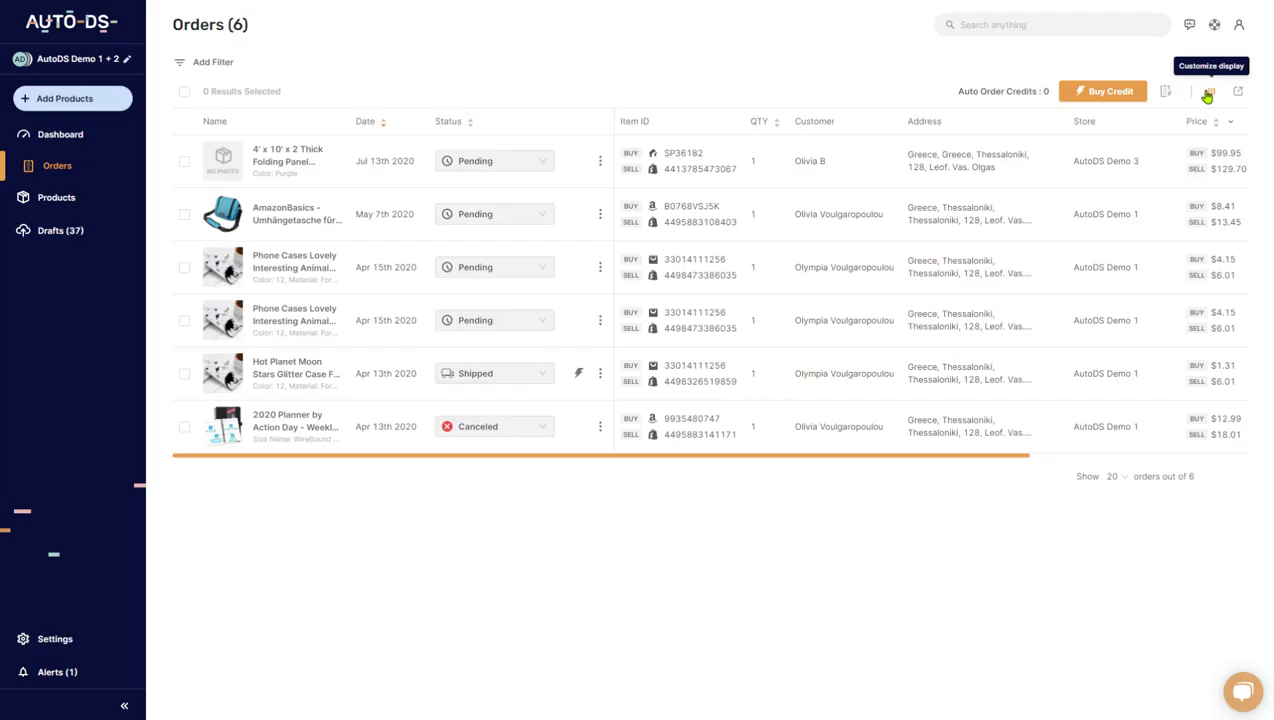
Step: Reorder the orders table columns so Order ID follows Store and Address follows Profit, keep all columns enabled, and apply the layout
click(1208, 92)
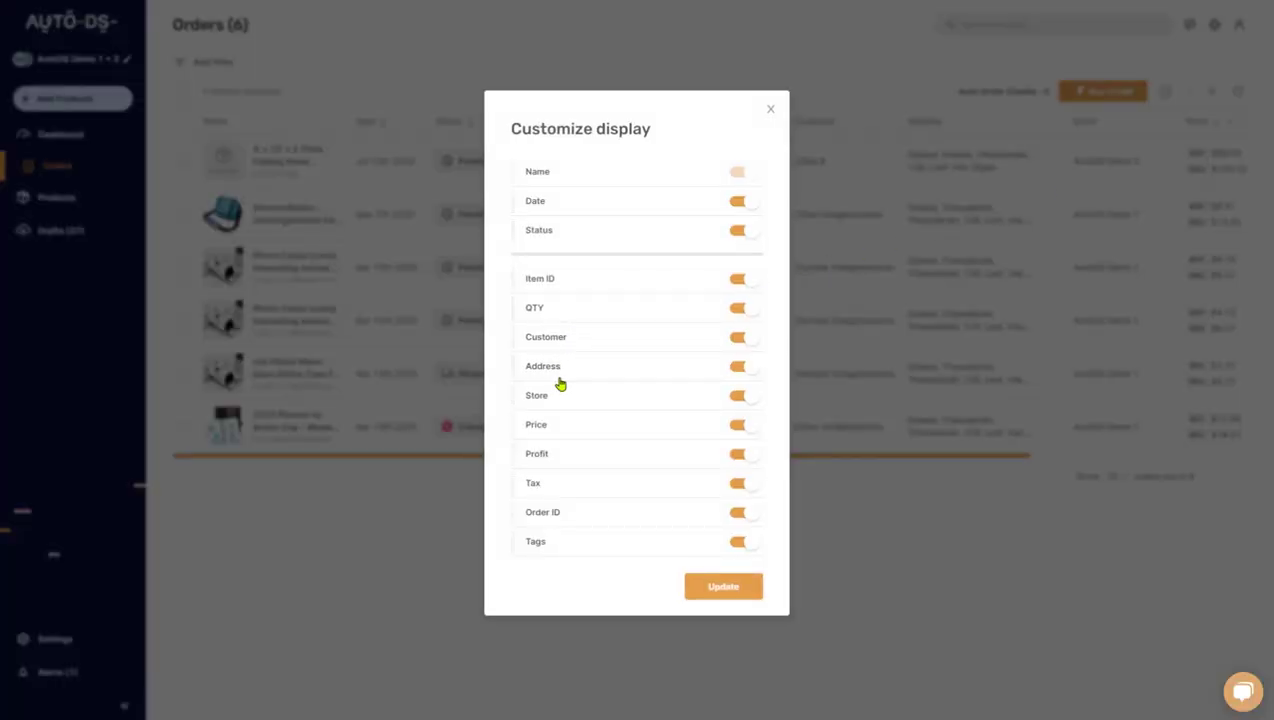
drag(545, 375, 547, 443)
drag(546, 518, 562, 395)
click(749, 398)
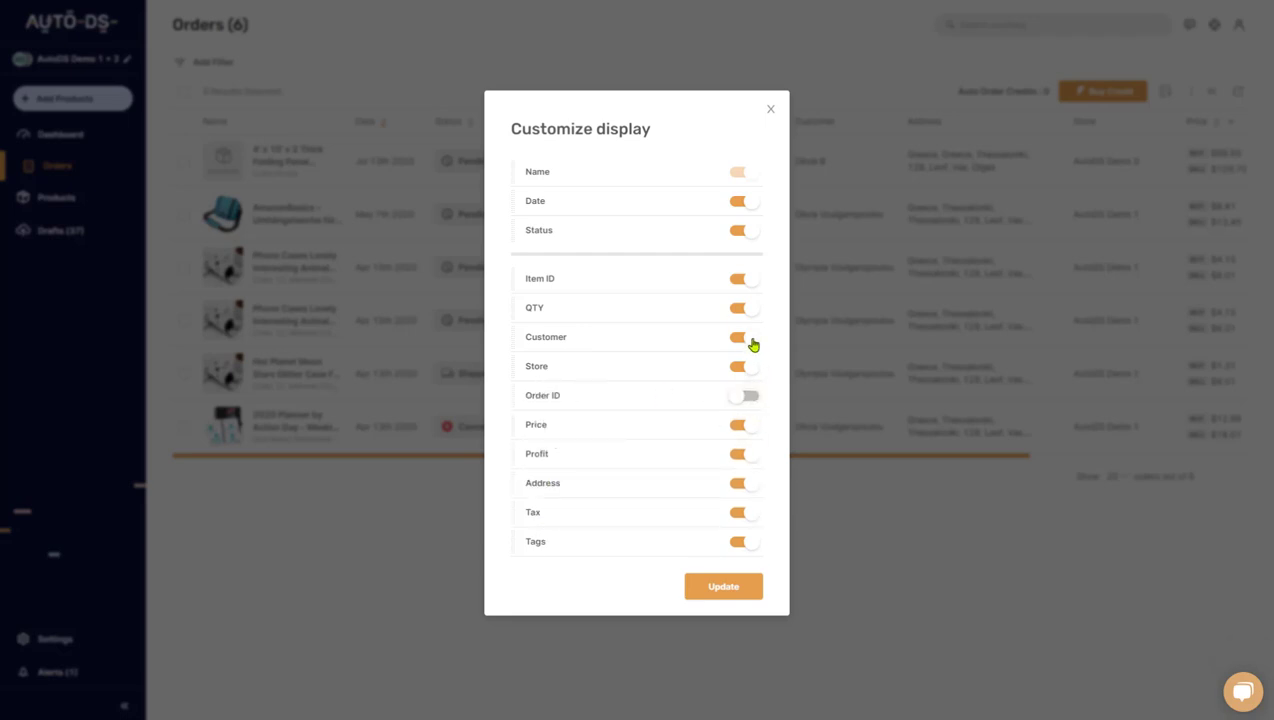
click(751, 342)
click(750, 400)
click(751, 338)
click(737, 589)
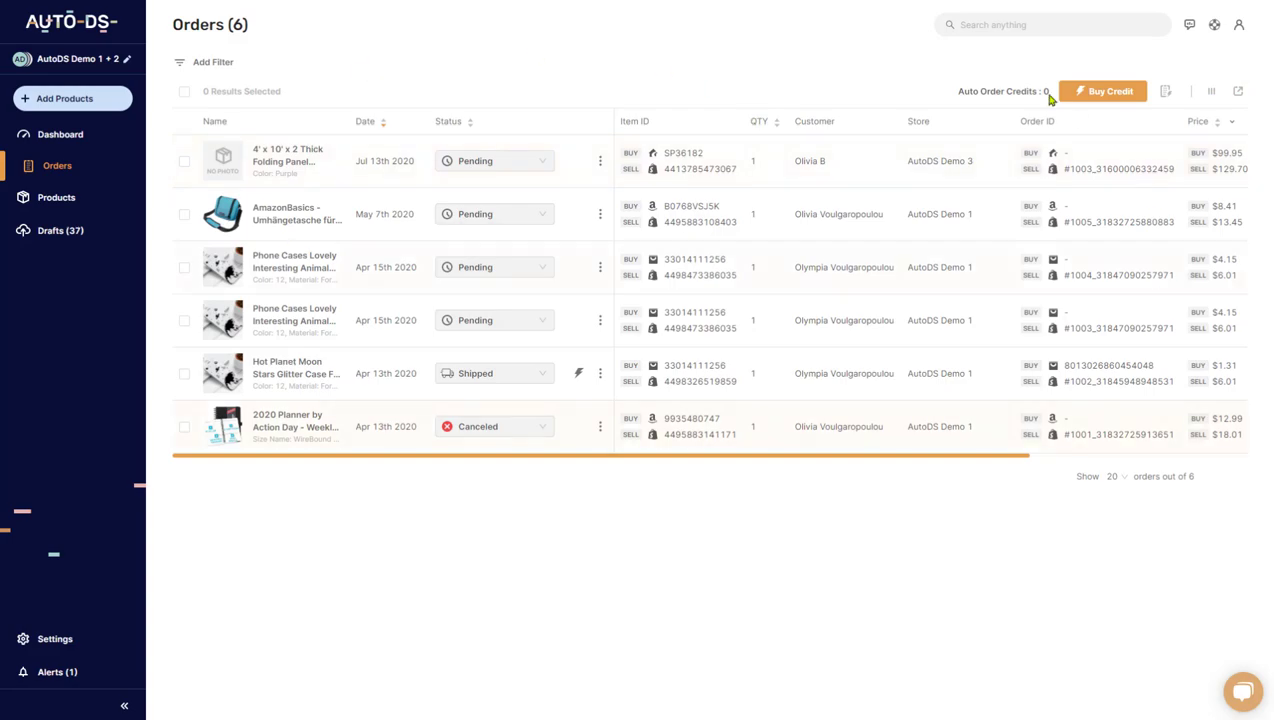
Step: View the option for exporting orders as a CSV file by email and close it without exporting
click(1238, 91)
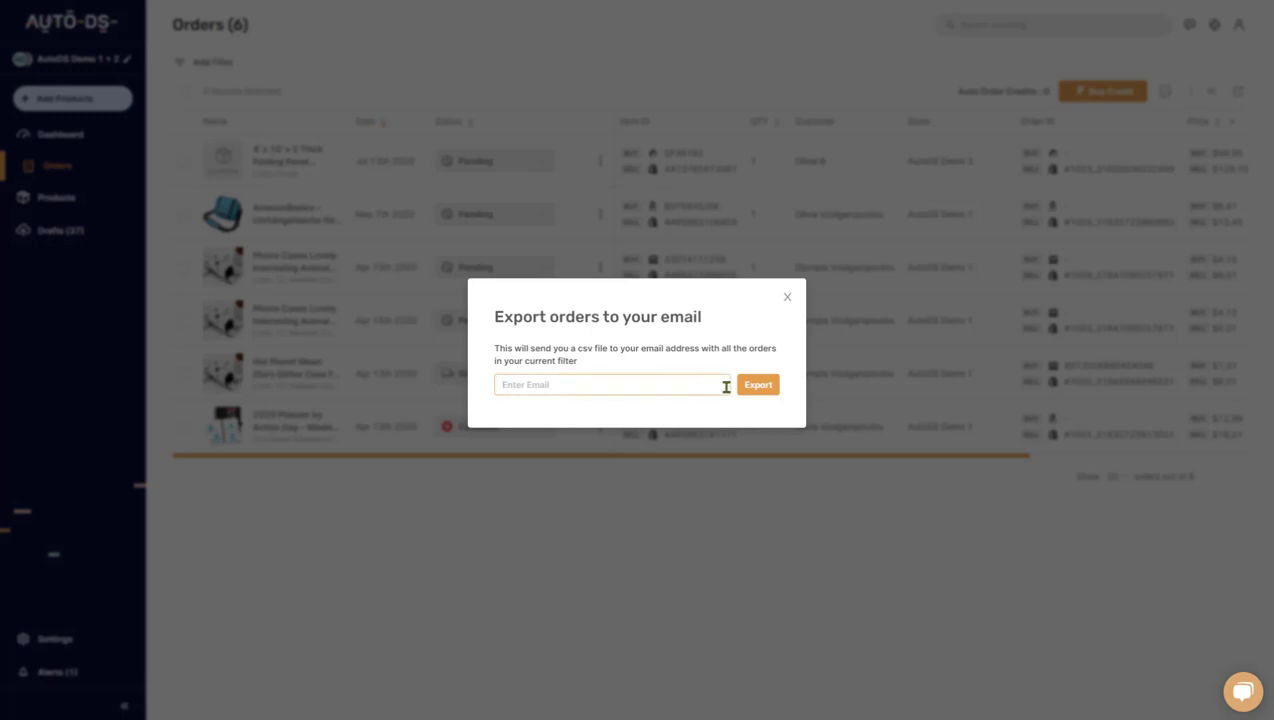
click(788, 297)
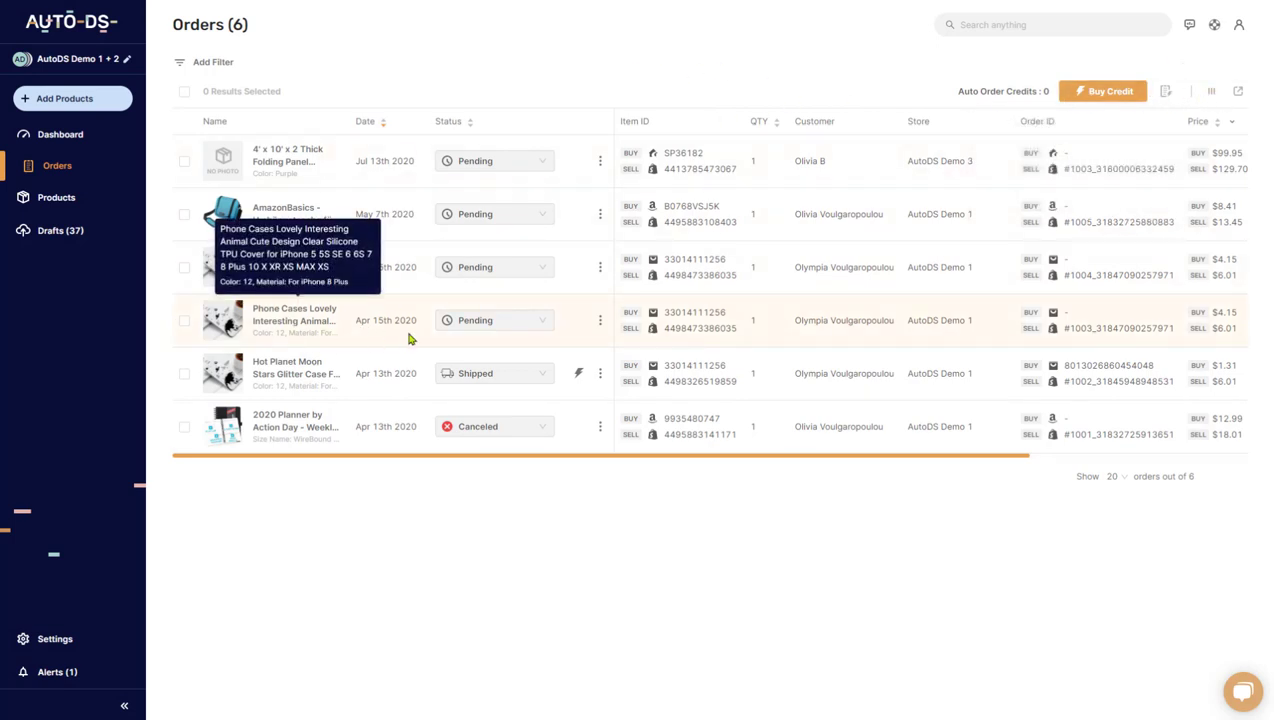
Step: Reopen the edit form of the lower Apr 15th 2020 phone case order to view its client info, and close it unsaved
click(600, 325)
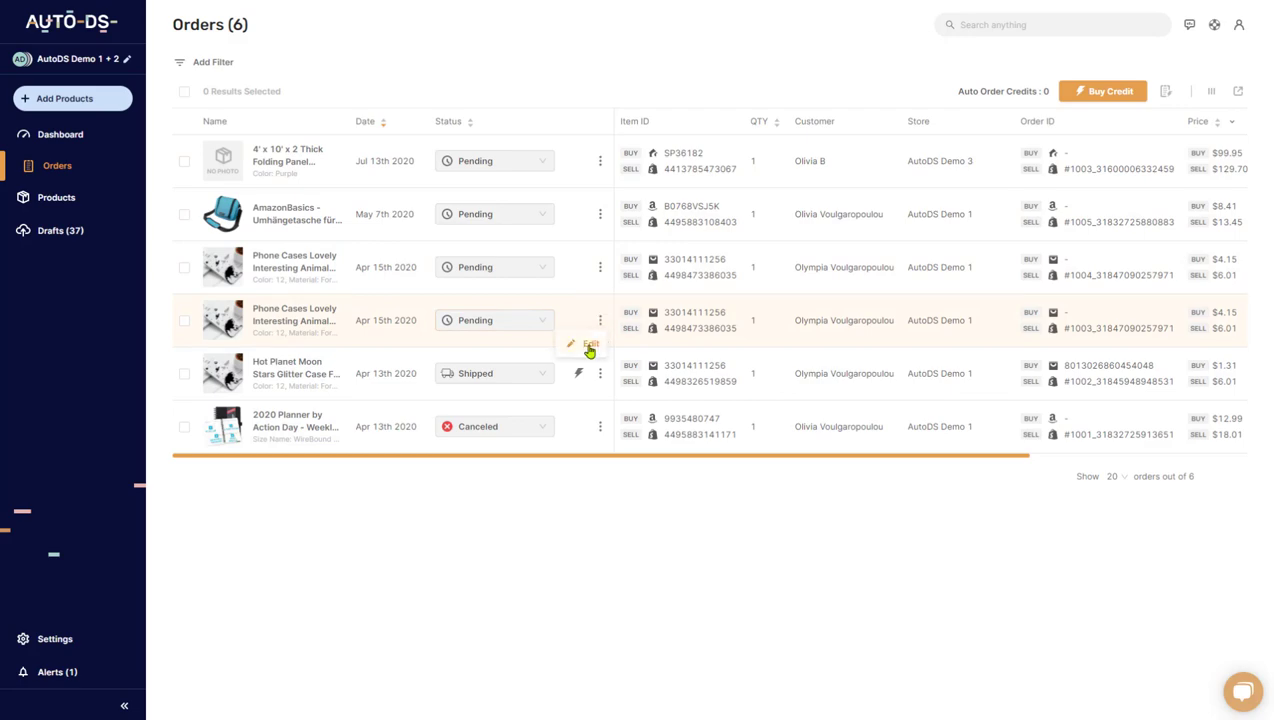
click(590, 344)
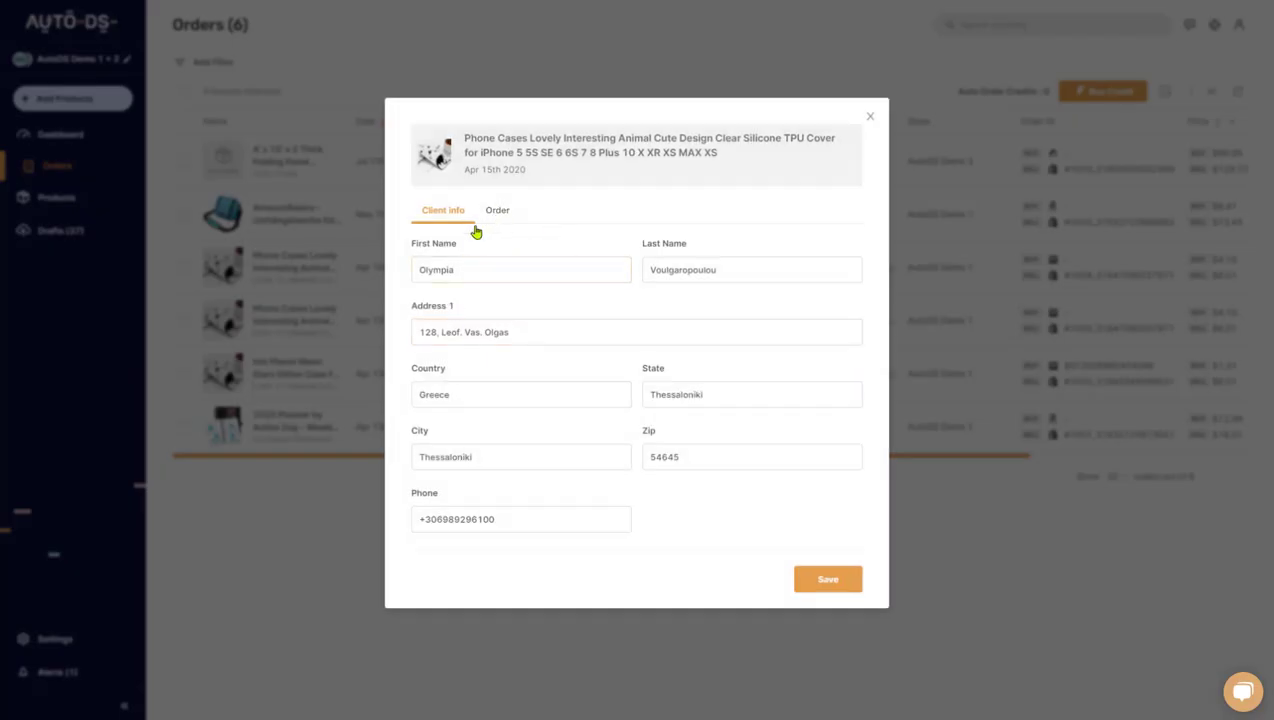
click(870, 122)
click(226, 322)
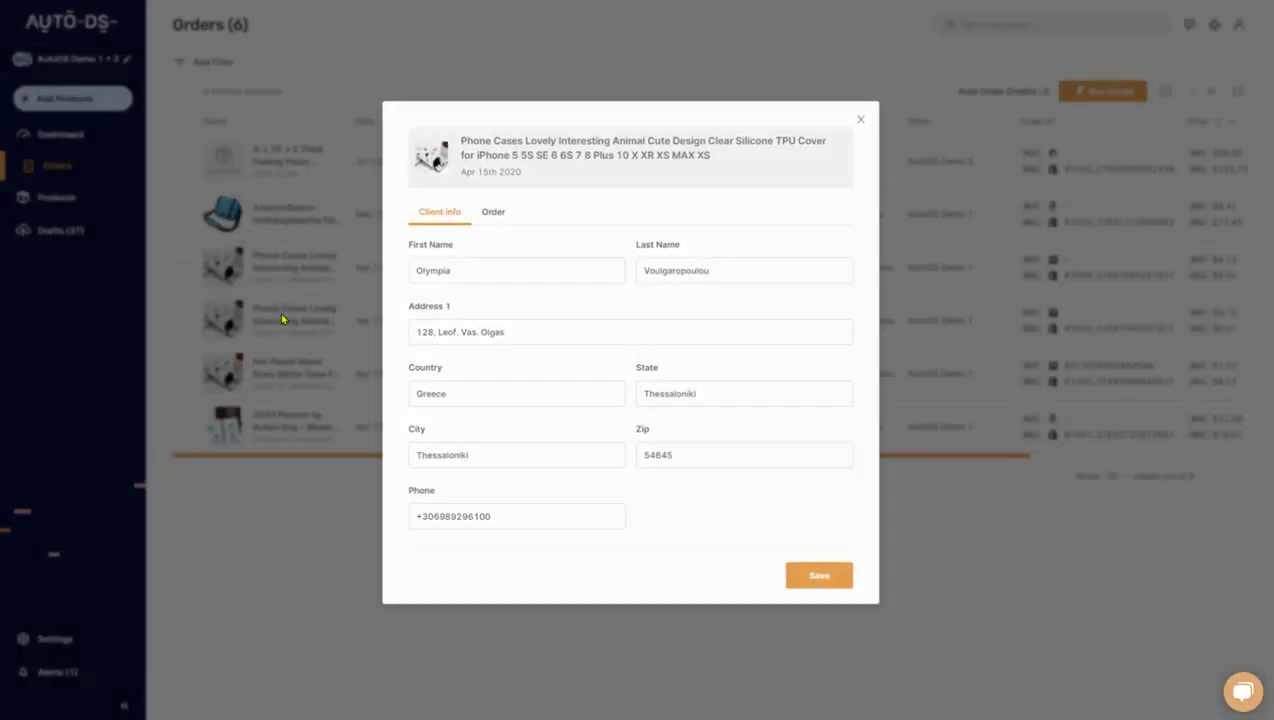
click(282, 322)
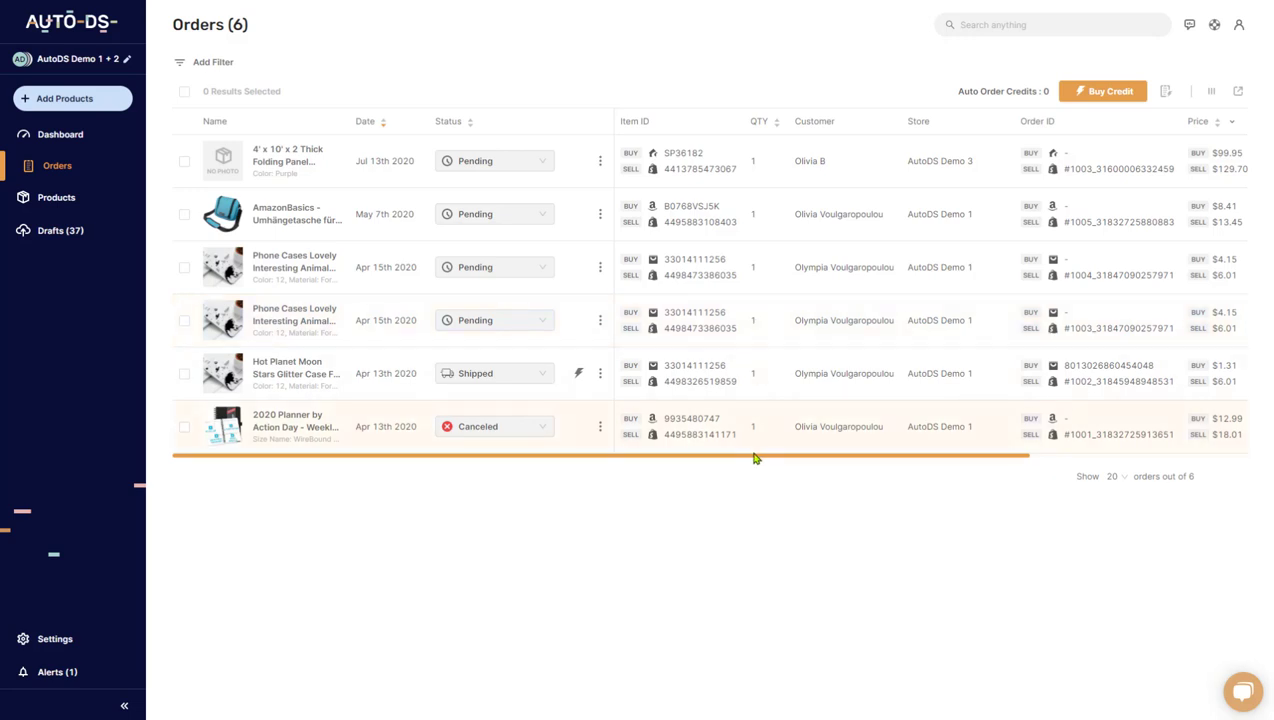
Step: Examine the orders table's columns from Item ID through Store, Order ID, Price, Profit, Address and Tax
drag(770, 460, 832, 460)
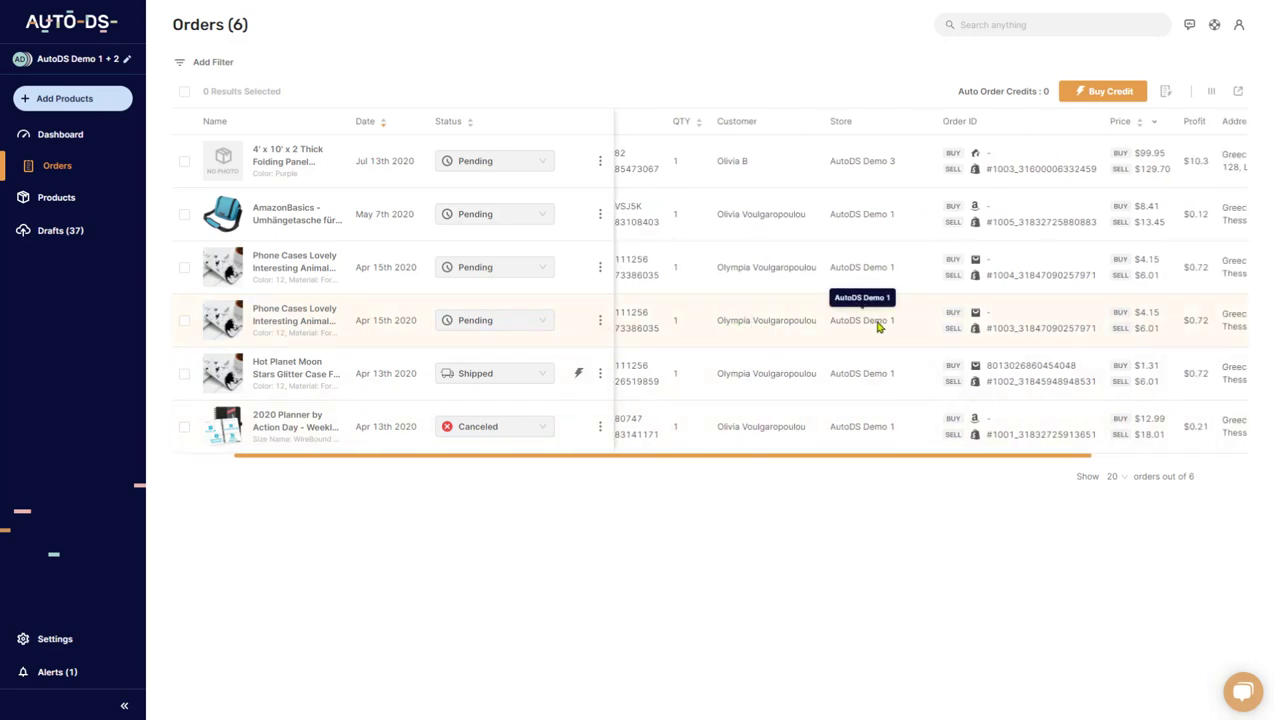
scroll(960, 300, right, 1)
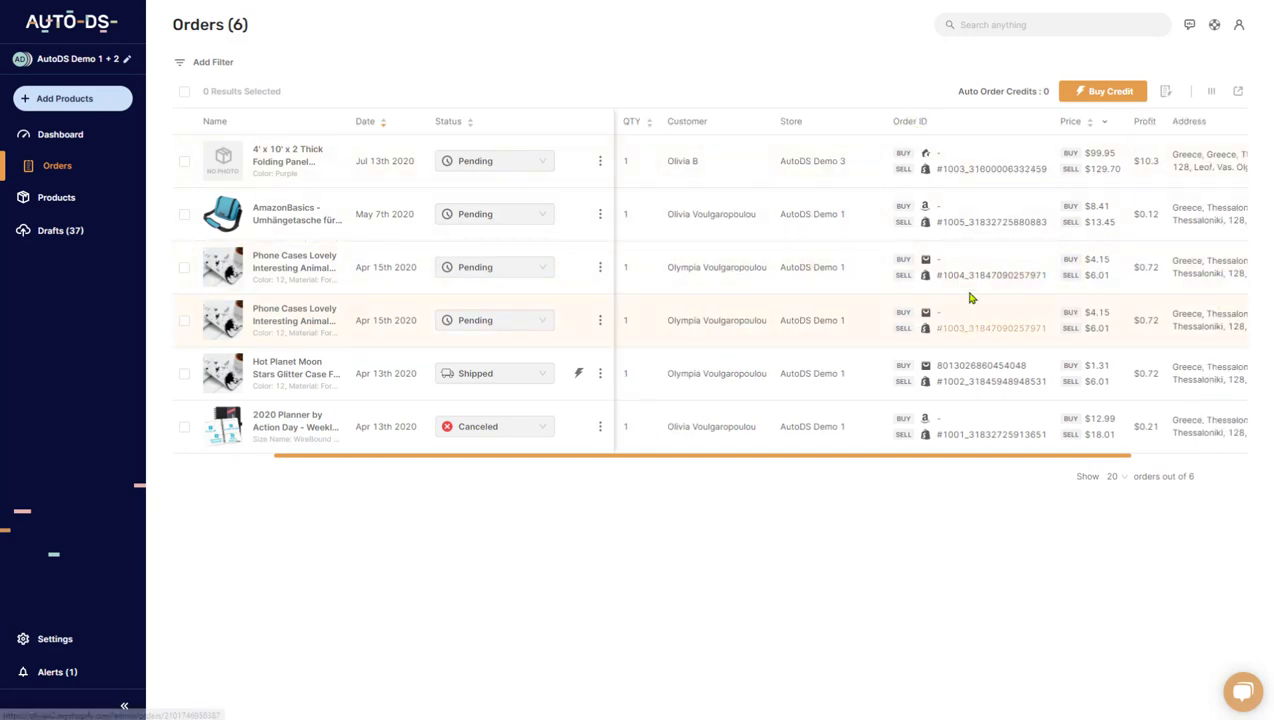
scroll(950, 458, right, 2)
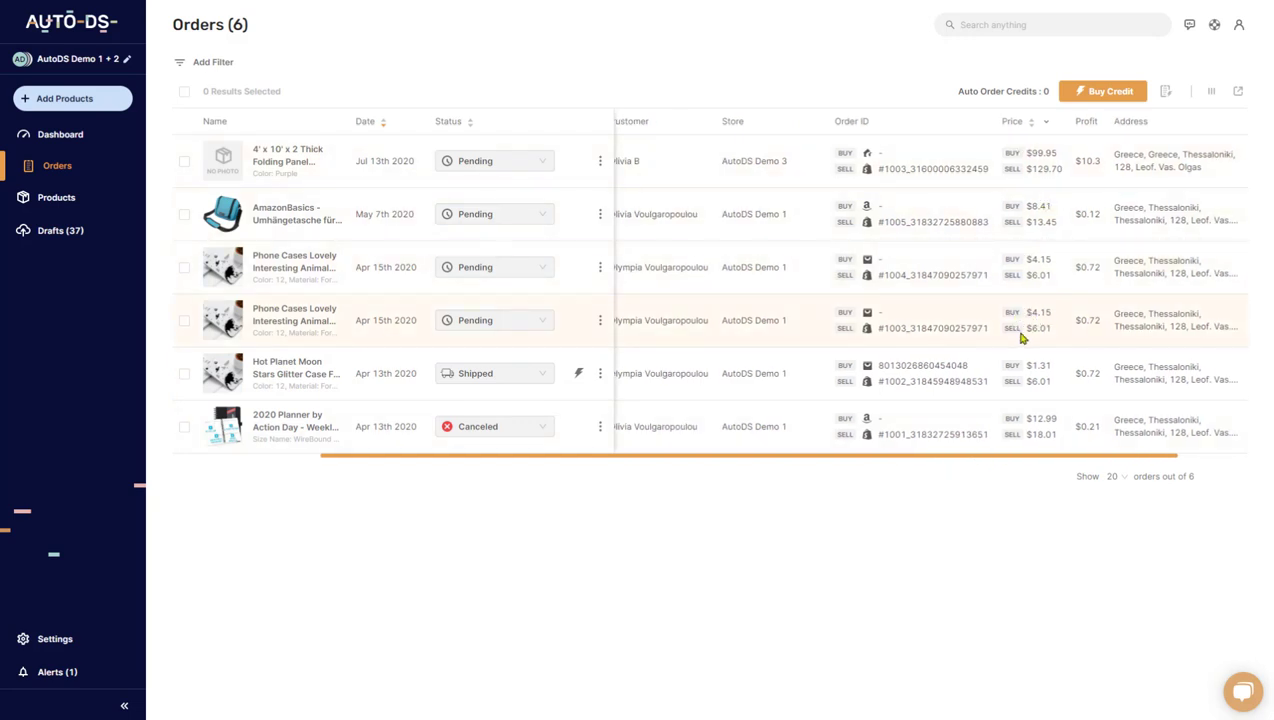
drag(968, 458, 1012, 460)
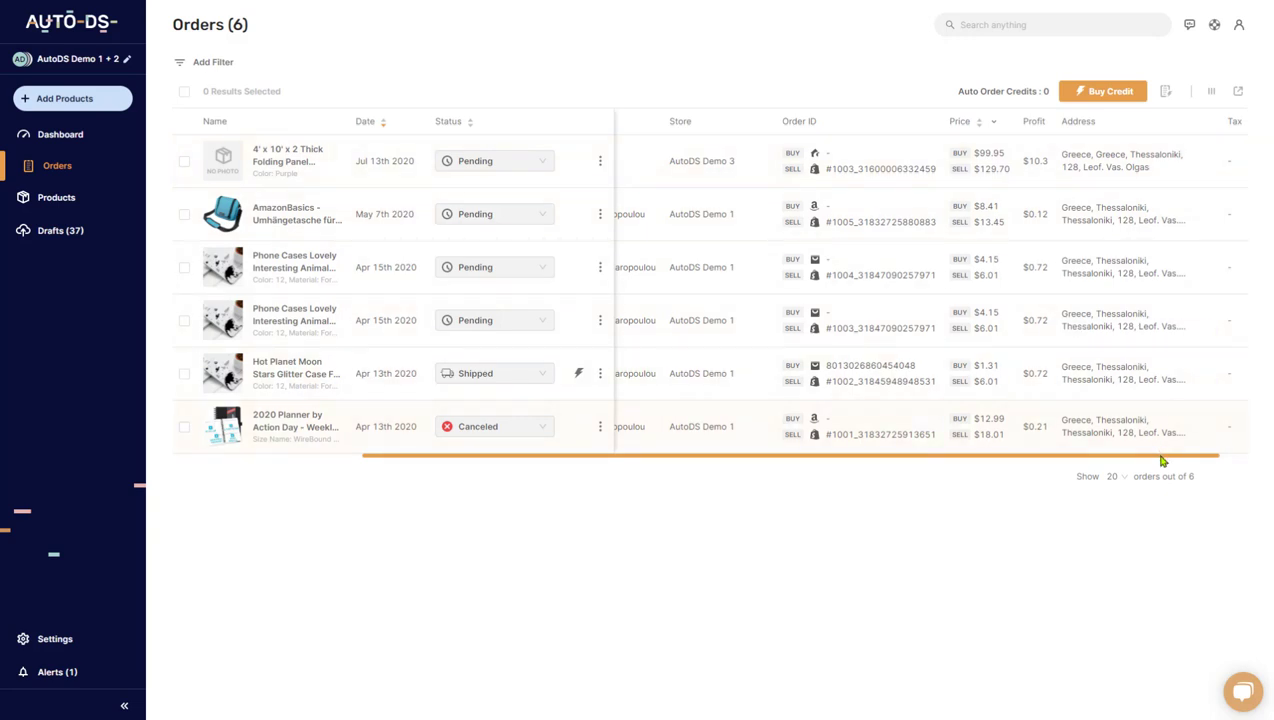
drag(1163, 461, 834, 447)
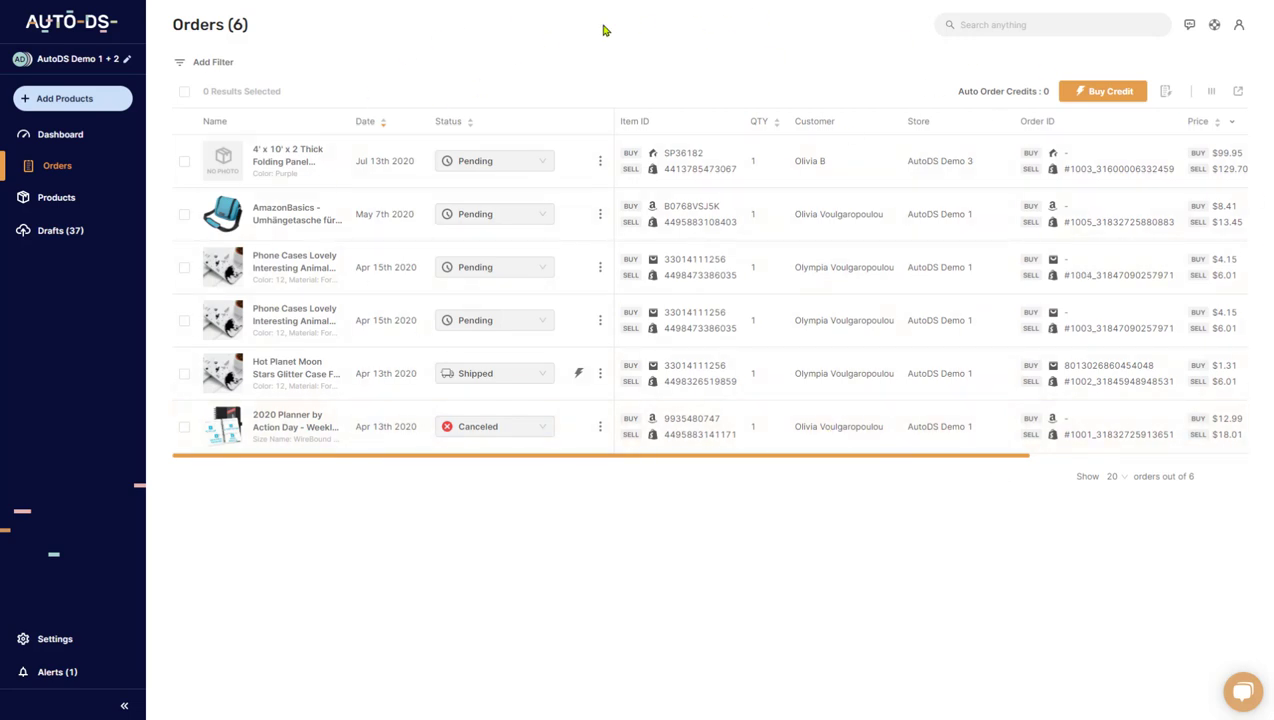